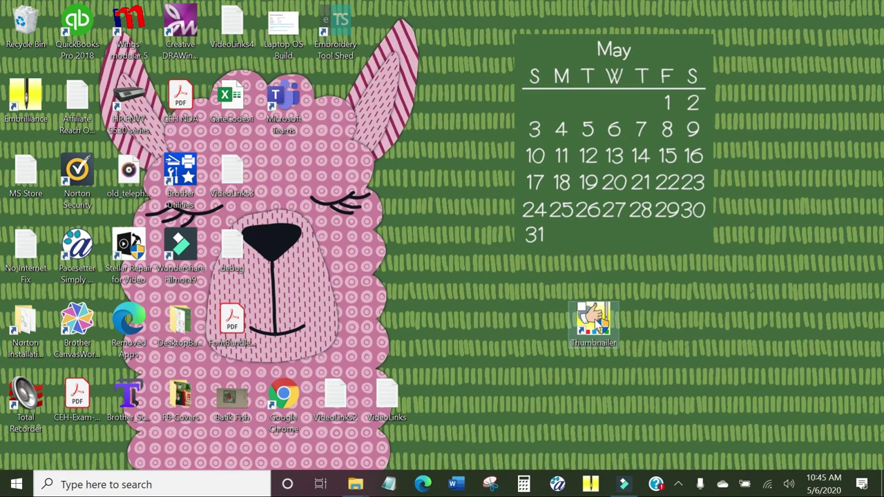
- Bring the deer template window forward and go back up to the Embroidery folder
mouse_move(355, 486)
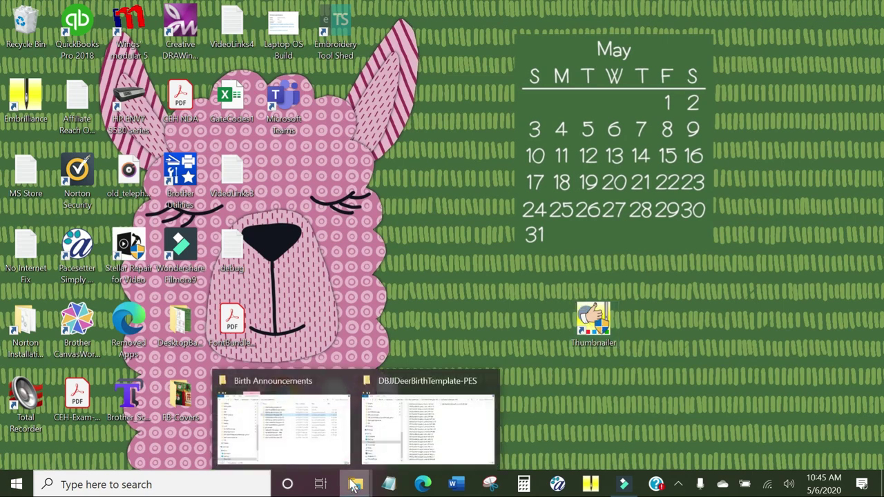
click(430, 435)
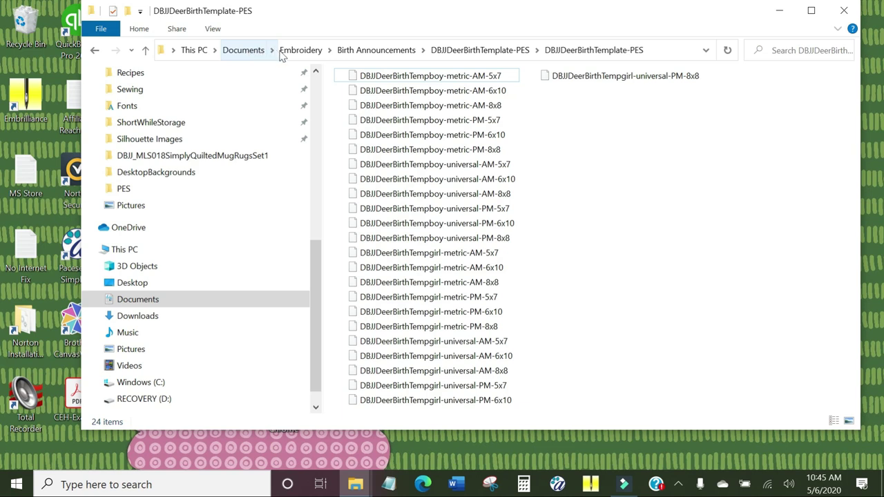
click(301, 51)
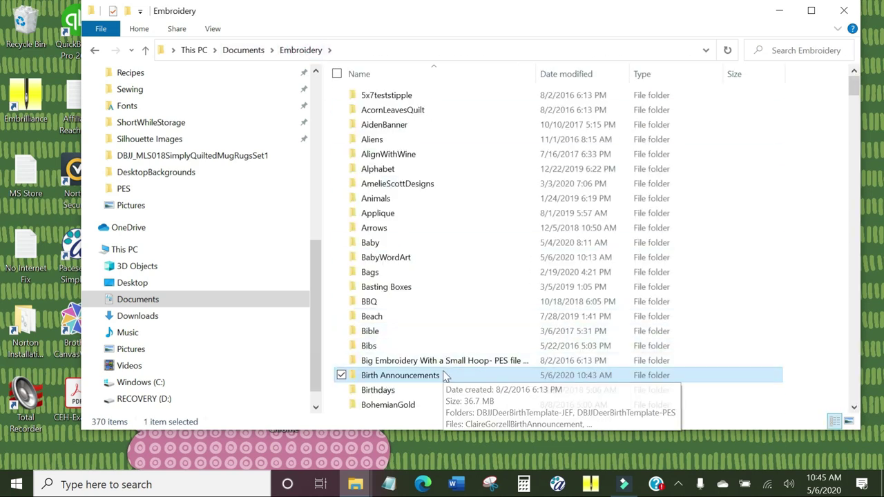
scroll(469, 243, down, 7)
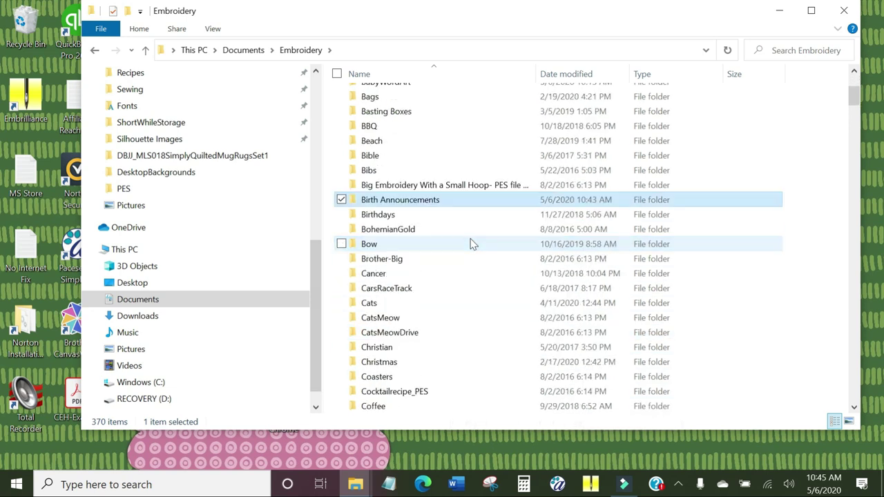
scroll(469, 243, down, 3)
scroll(469, 244, down, 2)
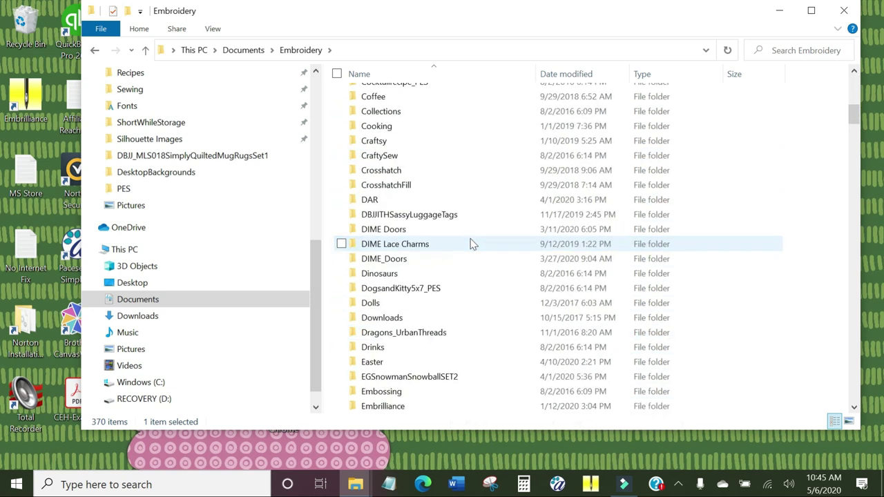
scroll(470, 243, up, 4)
scroll(470, 243, up, 4)
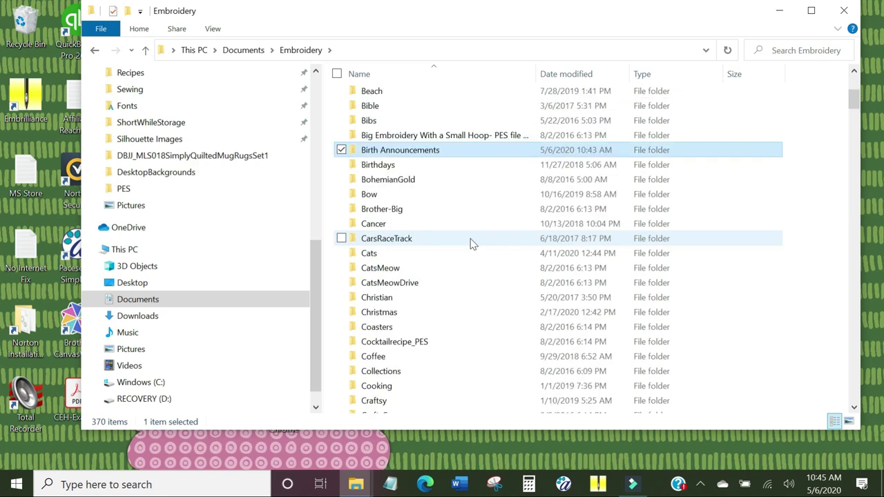
scroll(472, 243, up, 4)
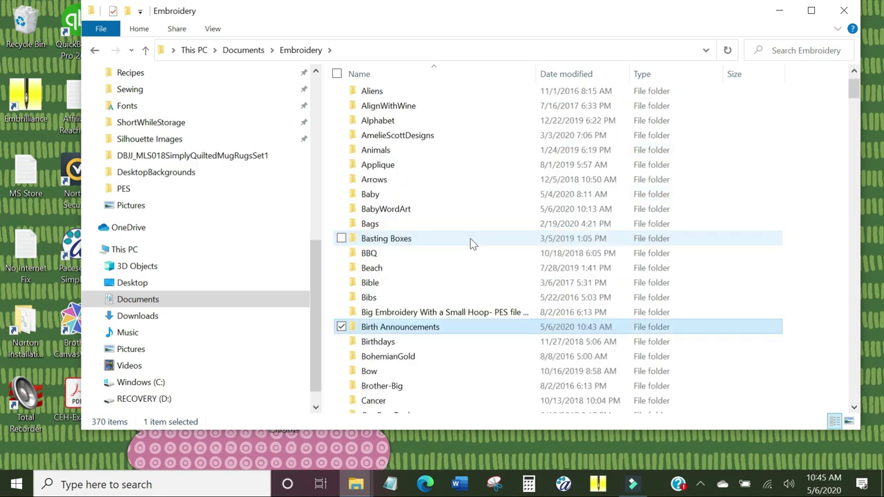
scroll(472, 243, down, 3)
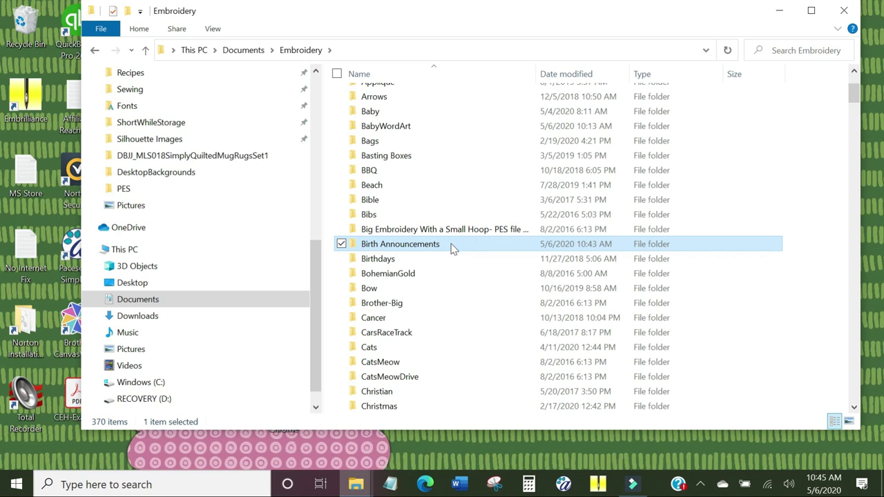
- Open Birth Announcements > DBJJDeerBirthTemplate-PES and its inner PES subfolder
double_click(452, 247)
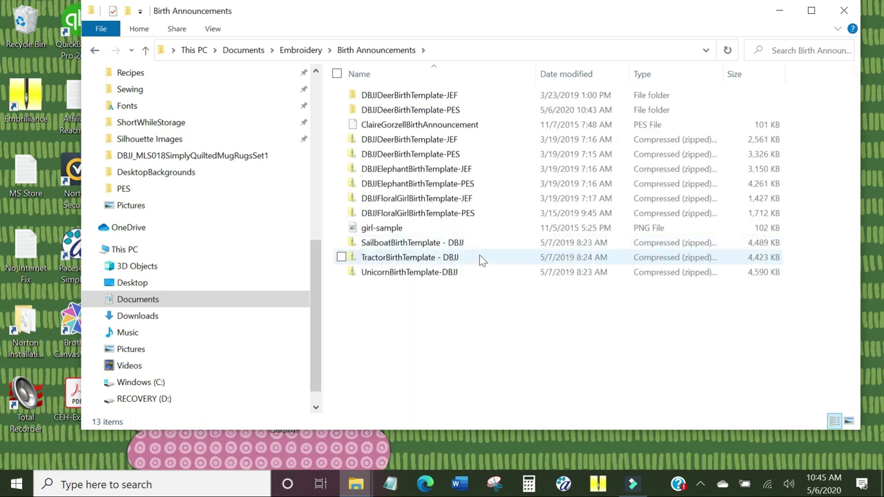
click(434, 113)
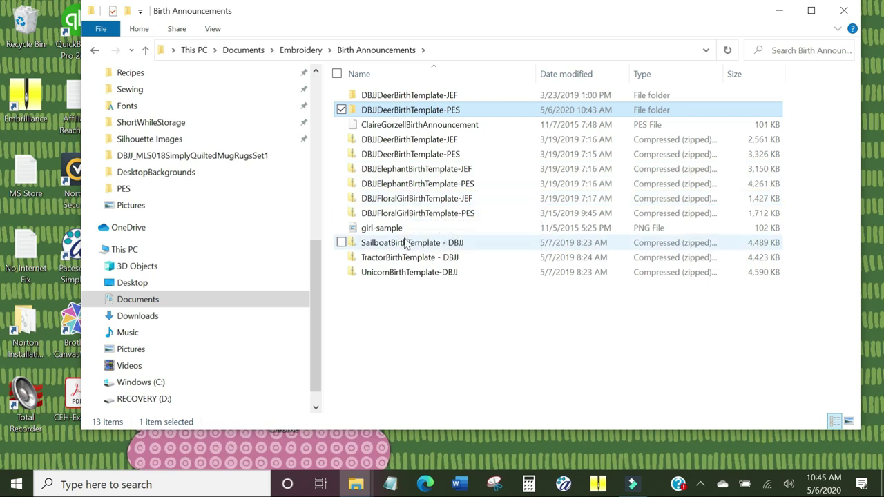
double_click(455, 112)
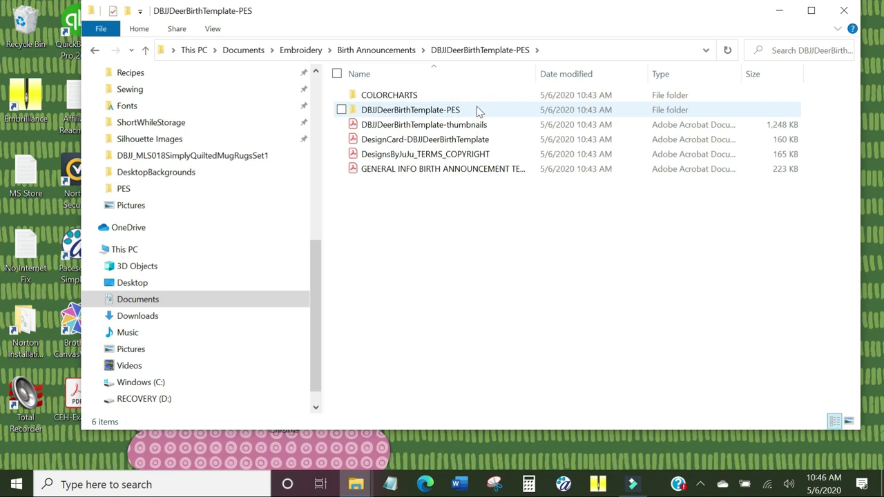
double_click(479, 112)
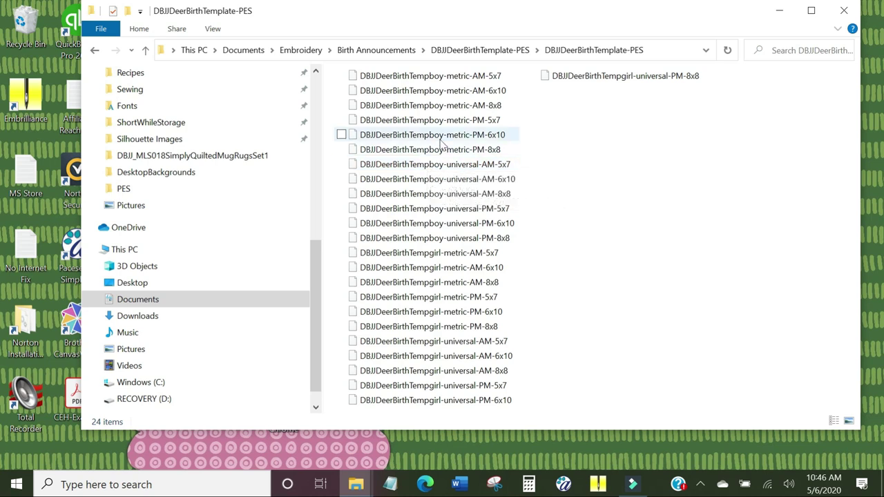
- Show the 24 deer PES files as Large icons, then hide the window with Win+D
click(212, 29)
click(292, 49)
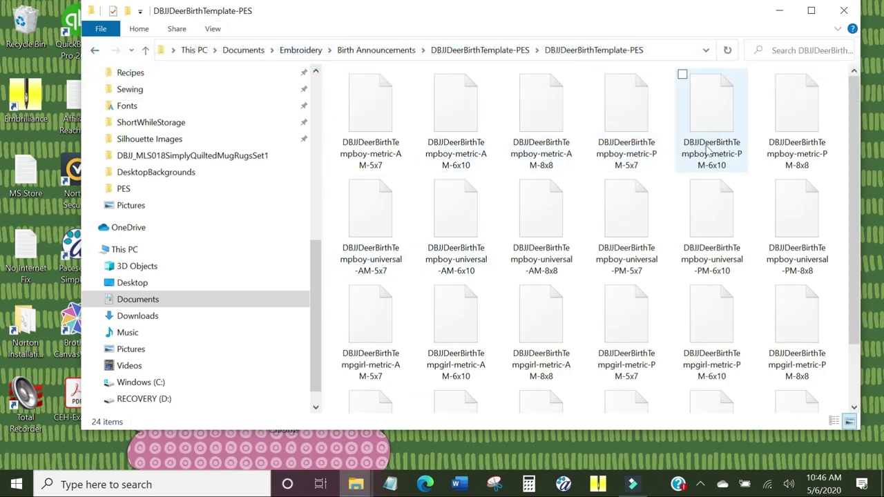
key(super+d)
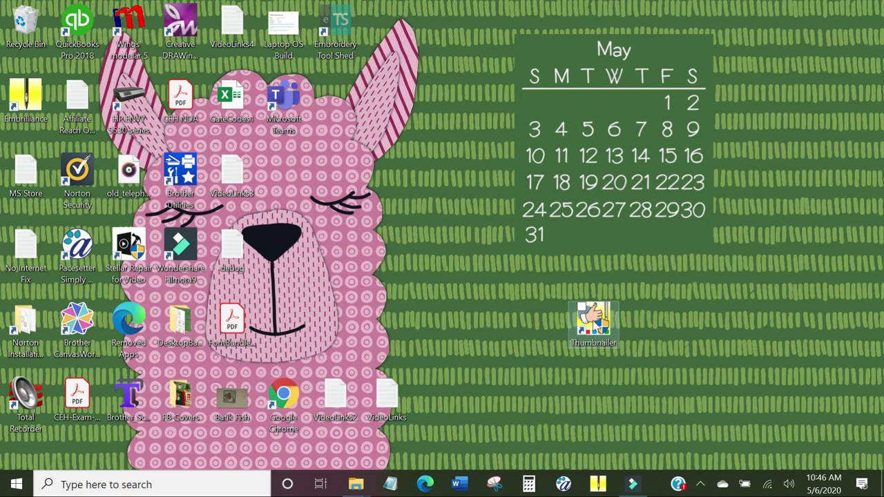
- Launch Embrilliance Thumbnailer from its desktop shortcut to bring up the Control Panel
double_click(598, 320)
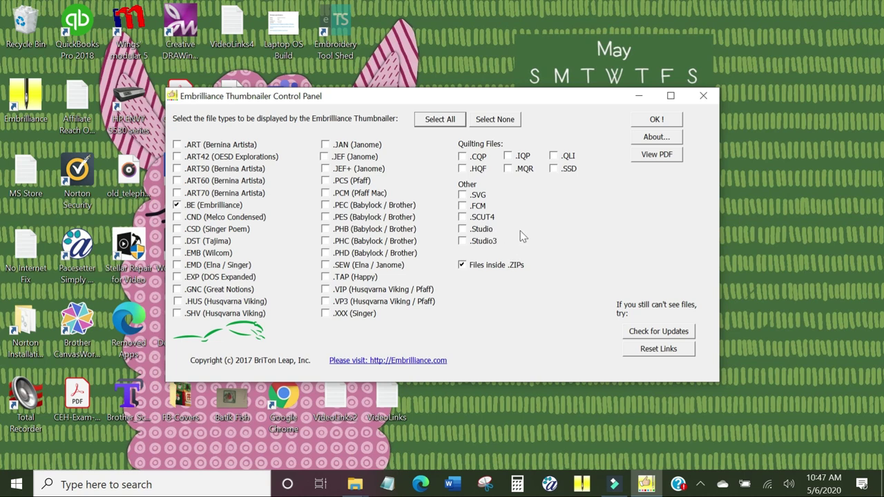
- Tick .JEF, .SVG, .FCM and .QLI, then try Select All and Select None
click(325, 158)
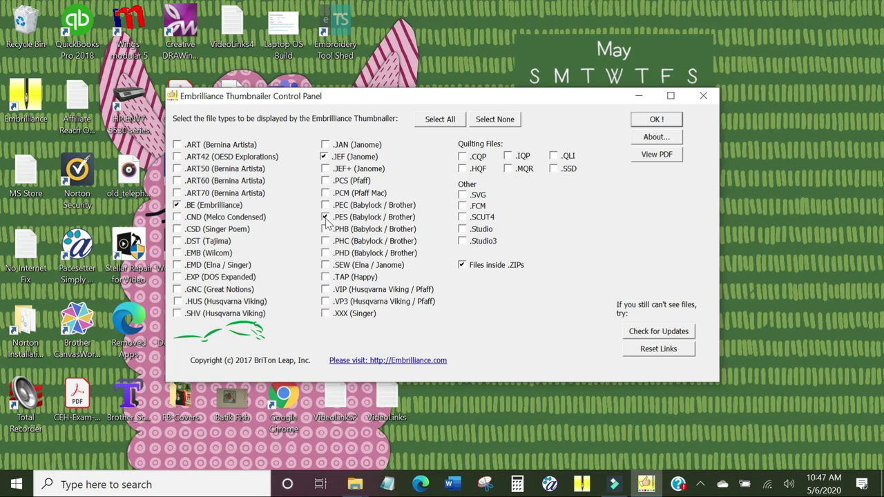
click(462, 195)
click(462, 207)
click(555, 157)
click(440, 121)
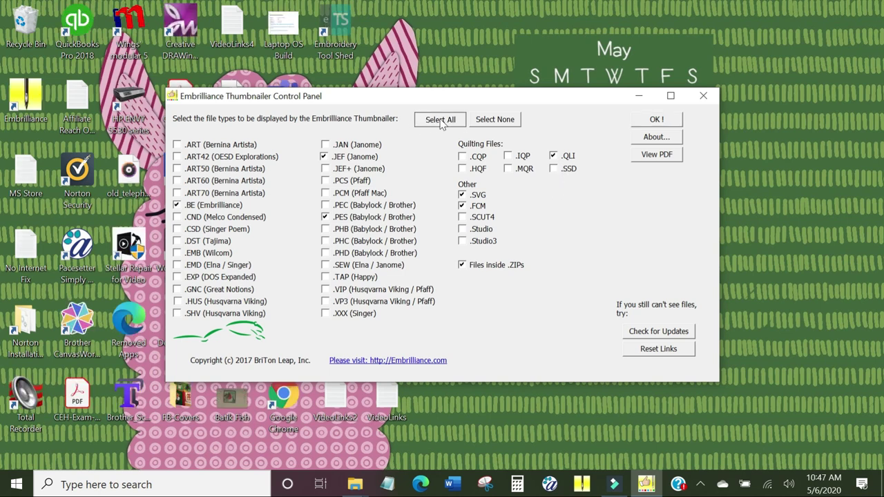
click(502, 121)
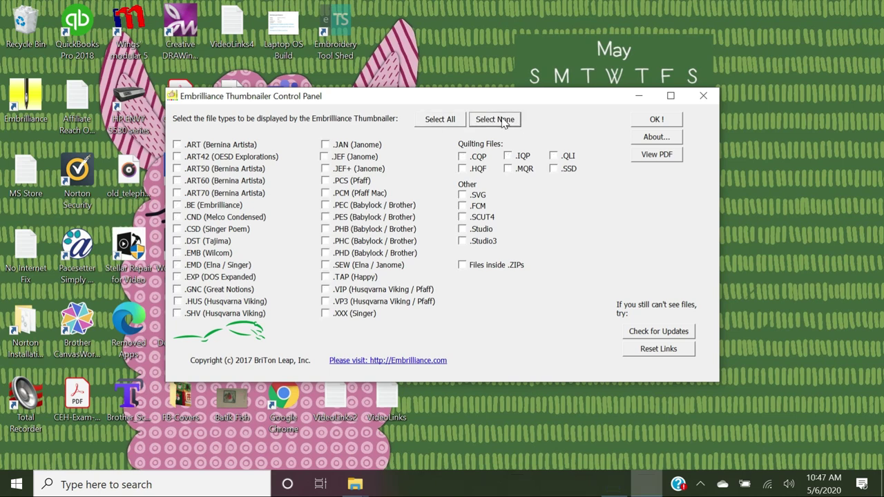
- Re-tick .QLI, .SVG, .FCM, .JEF, .PES and .BE and confirm with OK
click(553, 156)
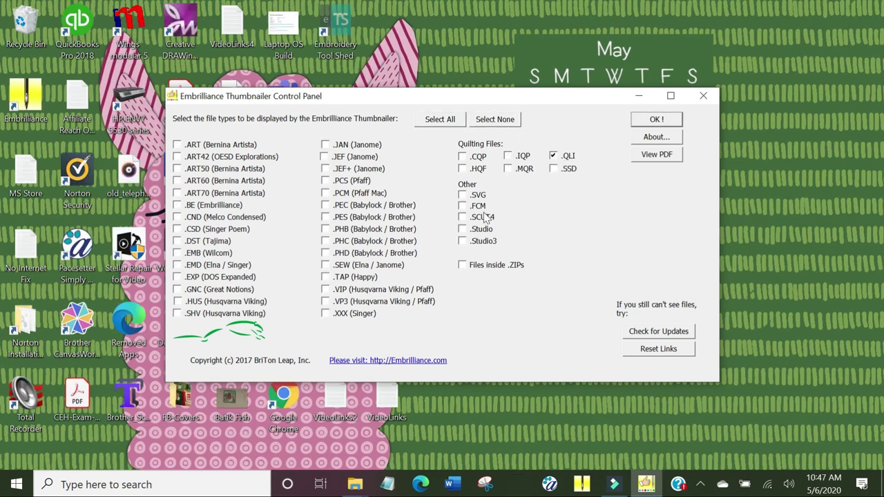
click(462, 195)
click(462, 206)
click(325, 157)
click(325, 217)
click(176, 206)
click(658, 121)
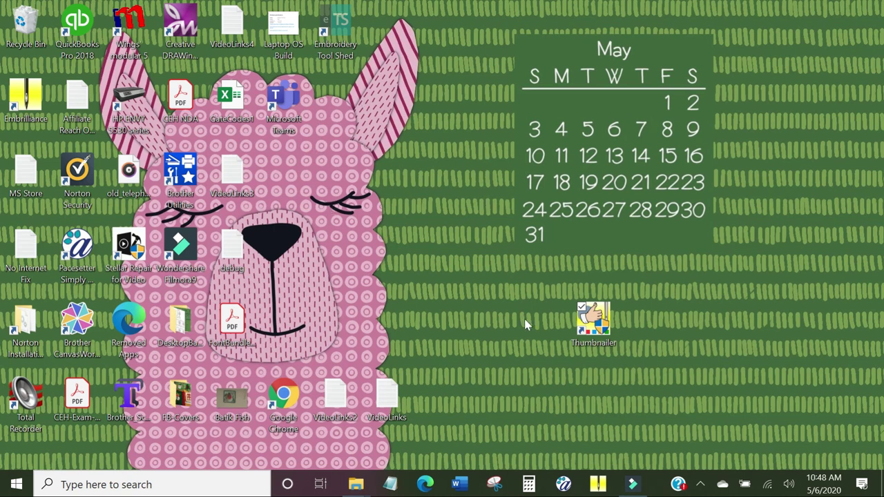
- Restore the deer template window to see its PES files with stitch previews
mouse_move(356, 485)
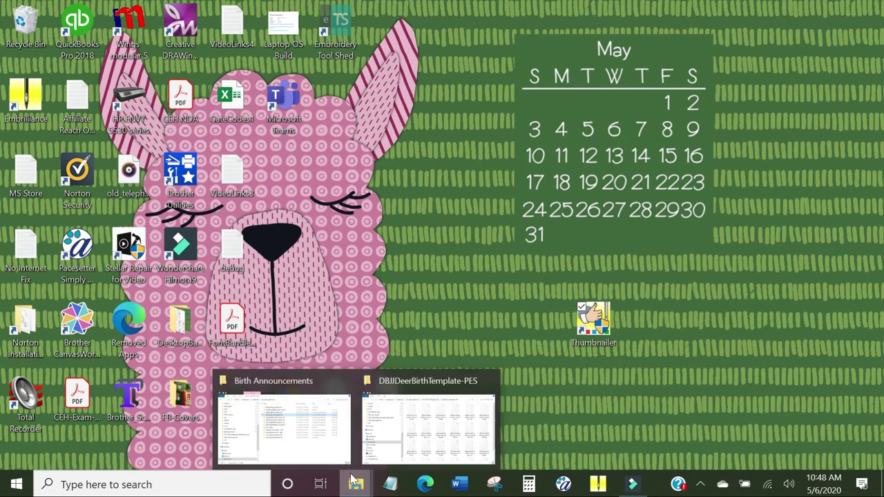
click(407, 426)
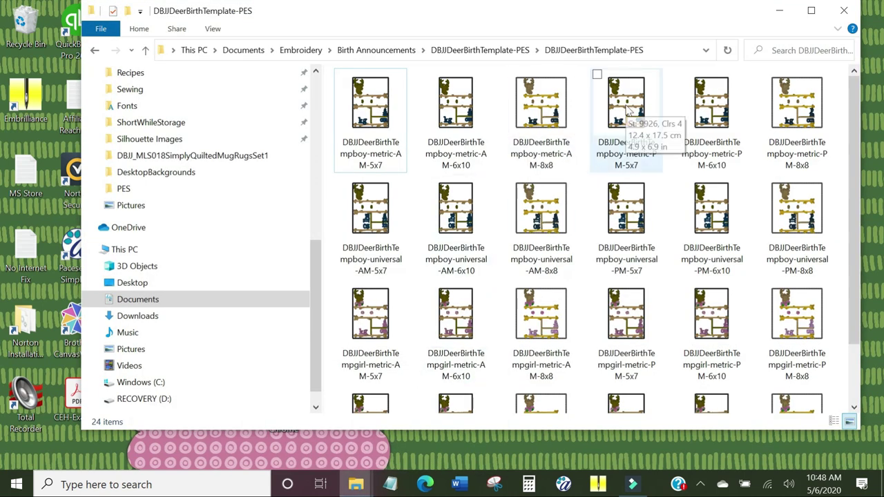
scroll(627, 111, down, 1)
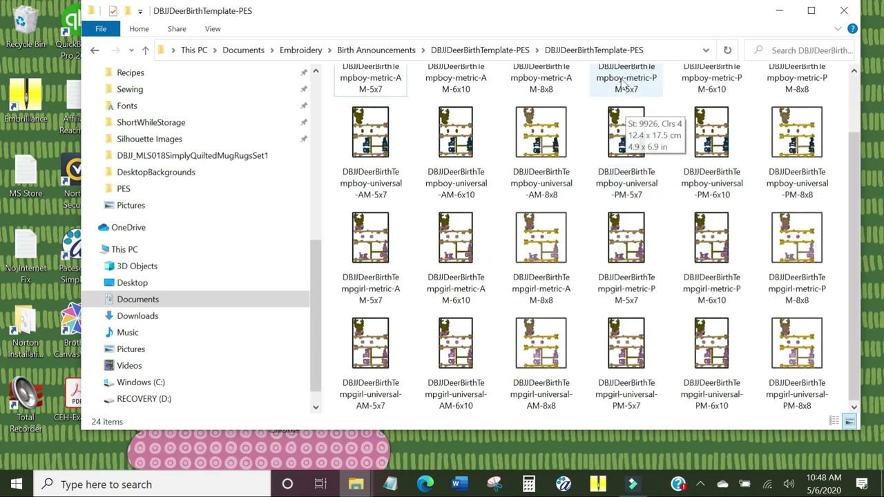
- Browse to AmelieScottDesigns > Expansion Pack 1 PES designs, minimize Explorer, and relaunch Thumbnailer
click(301, 50)
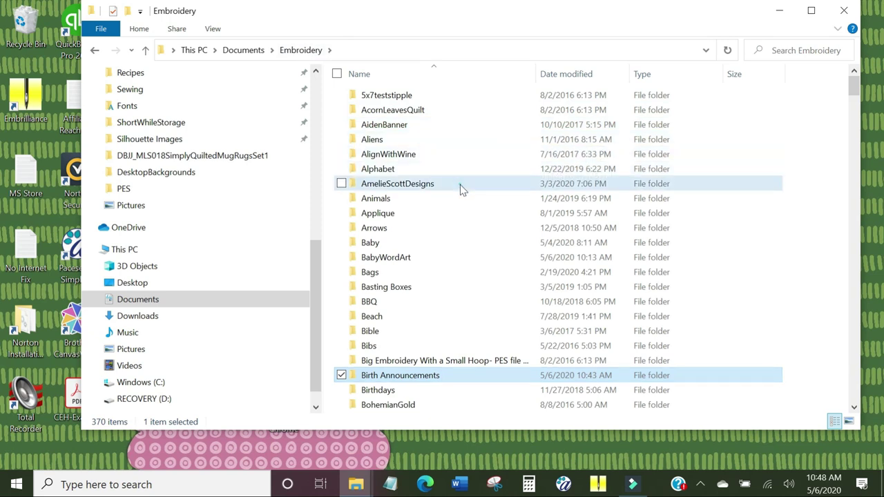
double_click(460, 184)
double_click(445, 94)
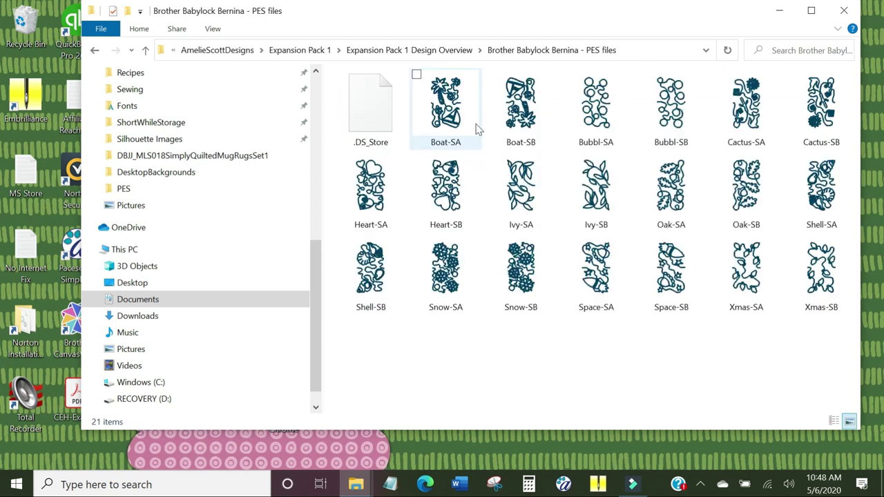
mouse_move(469, 123)
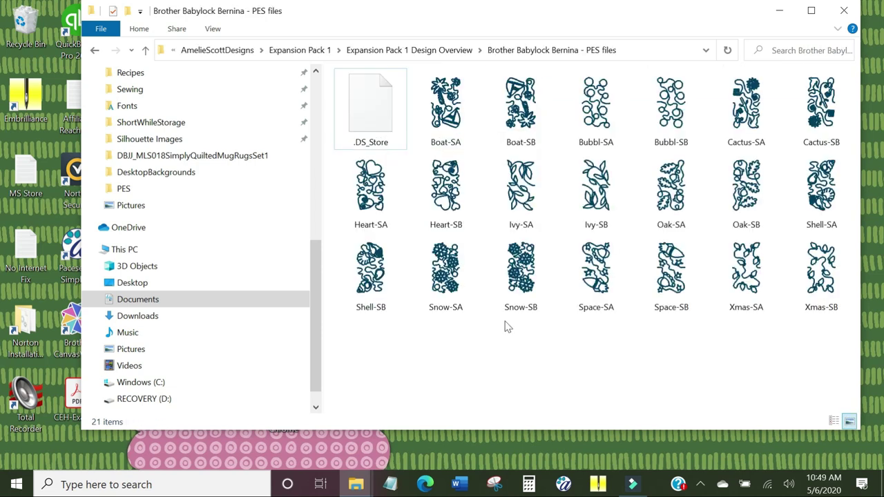
click(777, 11)
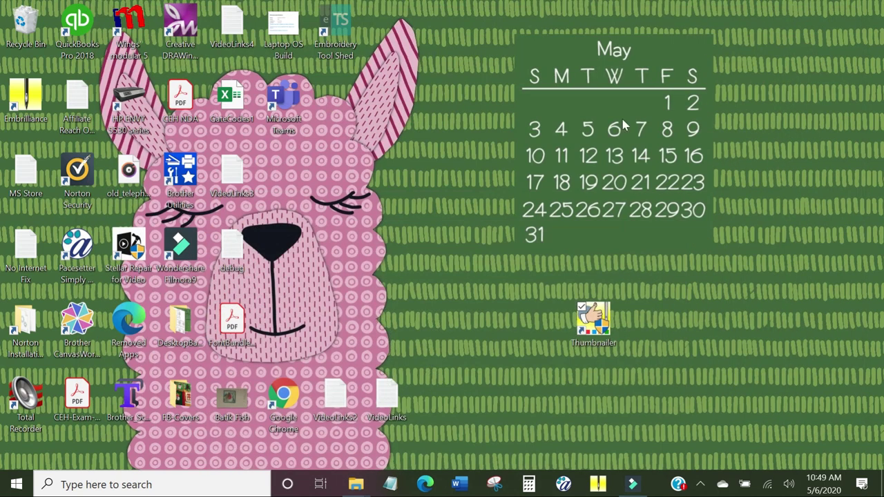
double_click(593, 321)
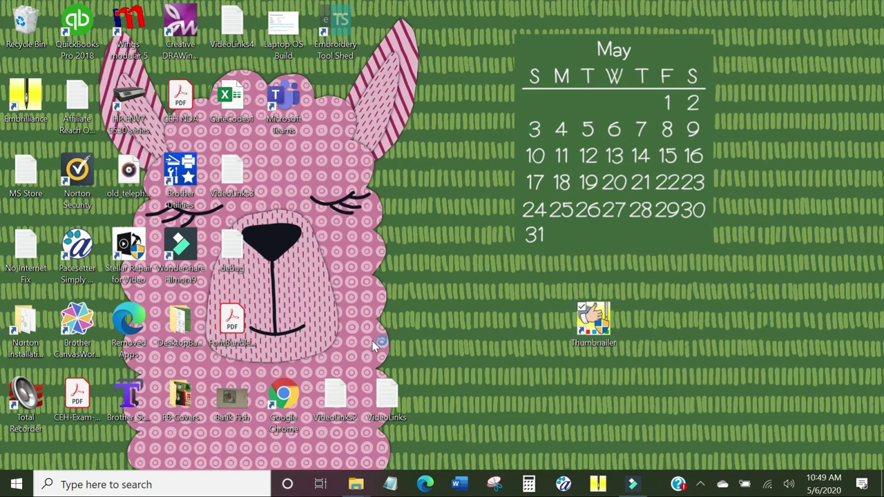